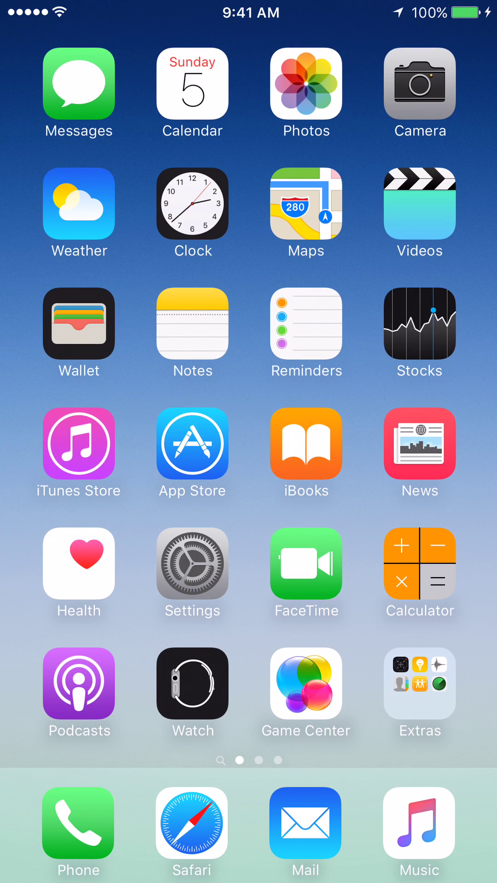
Launch the Phone app from the dock
{"action": "left_click", "coordinate": [78, 824]}
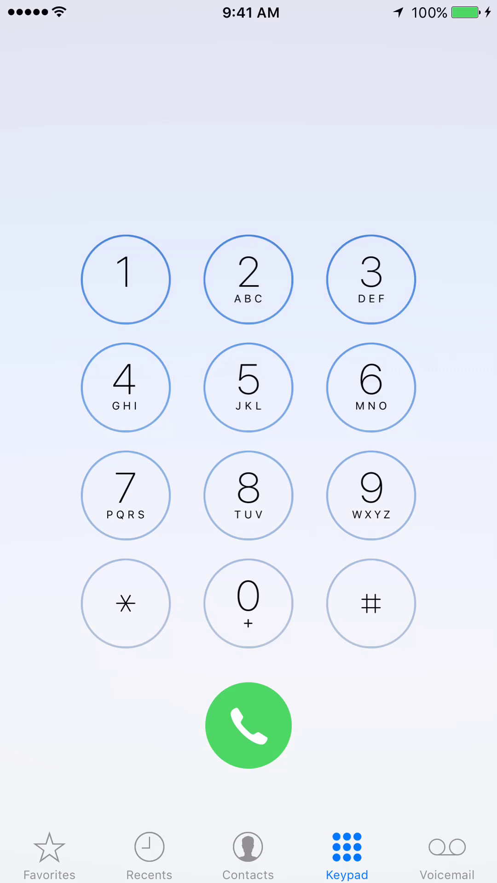
{"action": "left_click", "coordinate": [448, 856]}
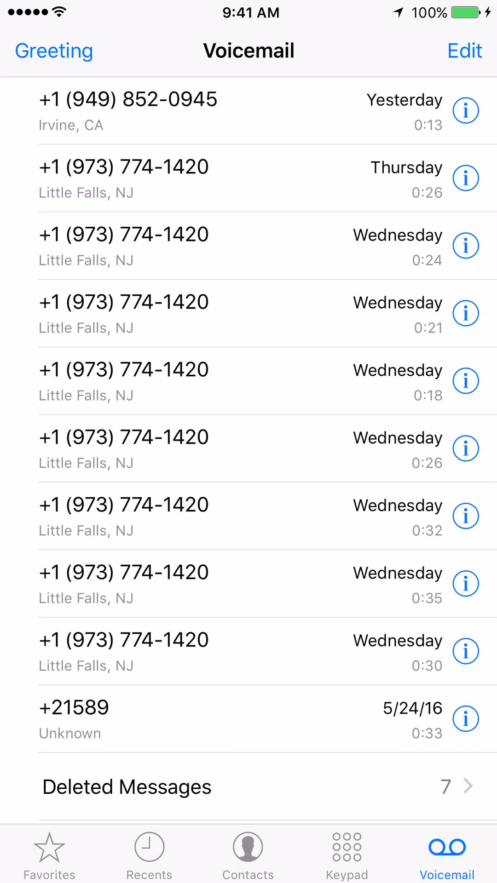
Expand the Irvine, CA voicemail and bring up its share options
{"action": "left_click", "coordinate": [173, 110]}
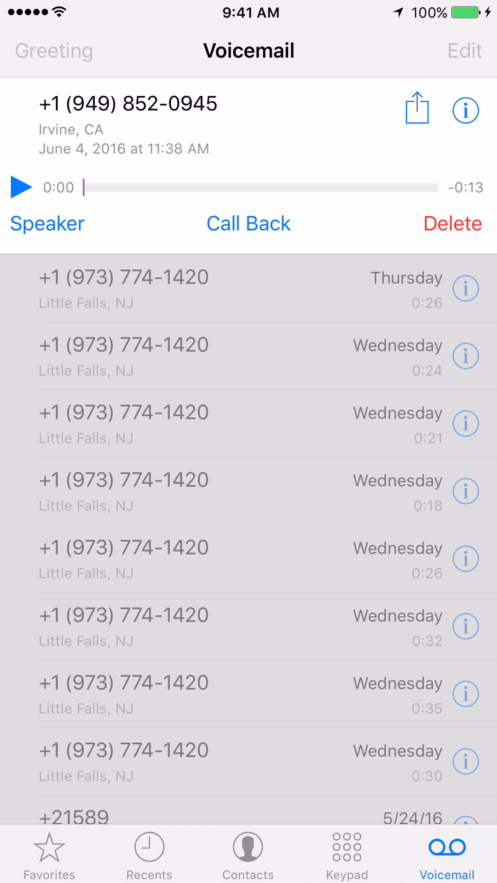
{"action": "left_click", "coordinate": [418, 108]}
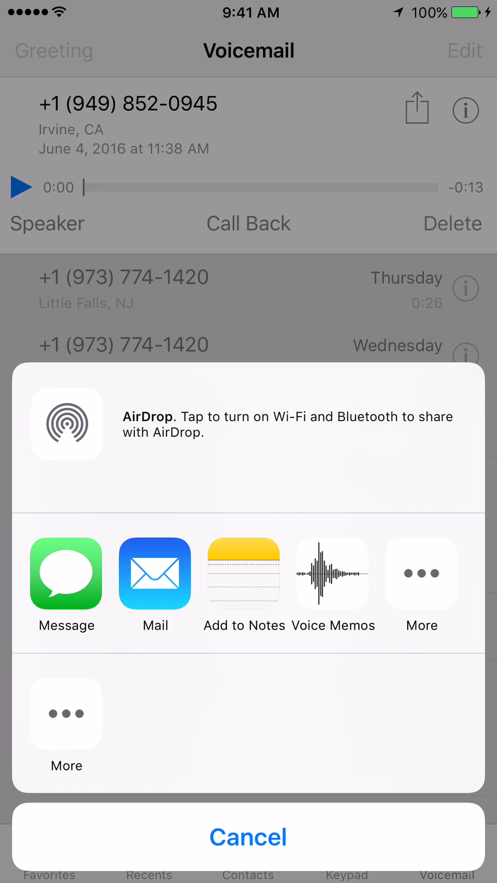
Share the voicemail to Mail, creating a draft with voicemail-42.m4a attached
{"action": "left_click", "coordinate": [154, 574]}
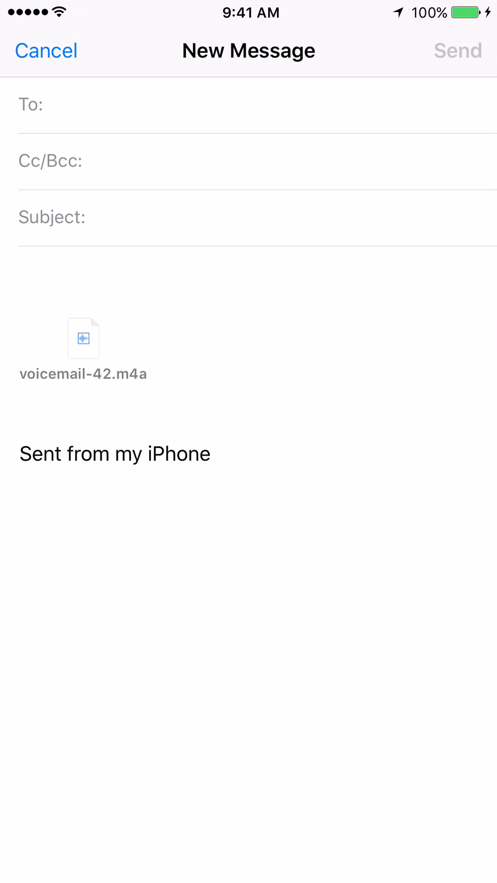